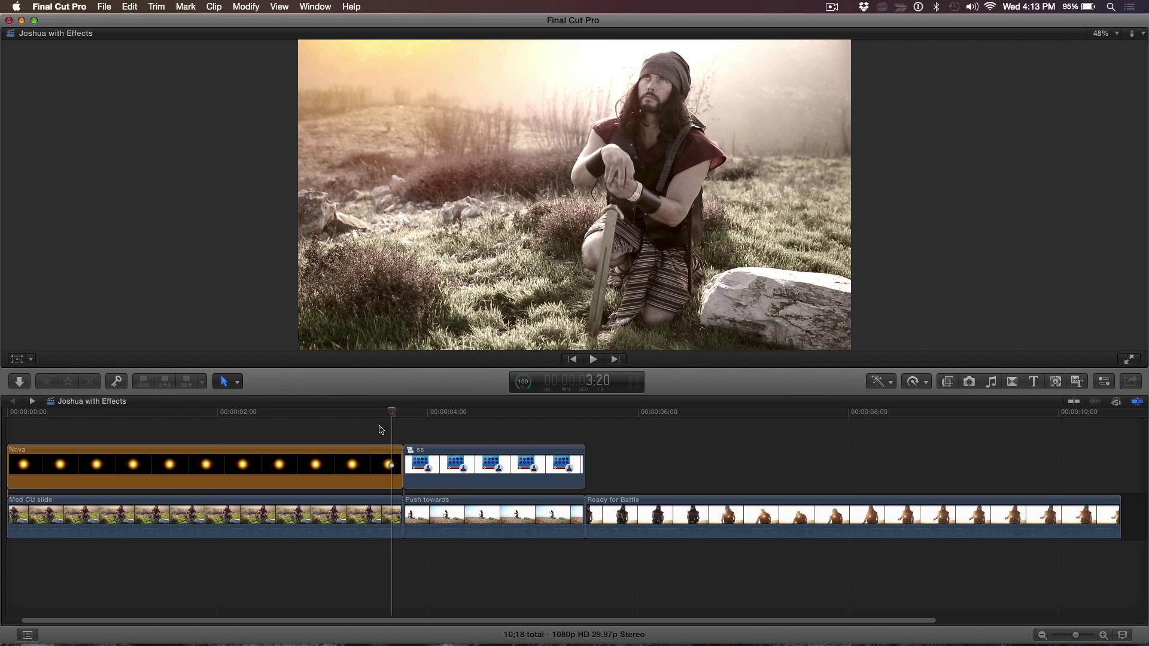
- Disable and re-enable the Nova and ss clips to compare the first 4 seconds
left_click_drag(395, 418, 310, 412)
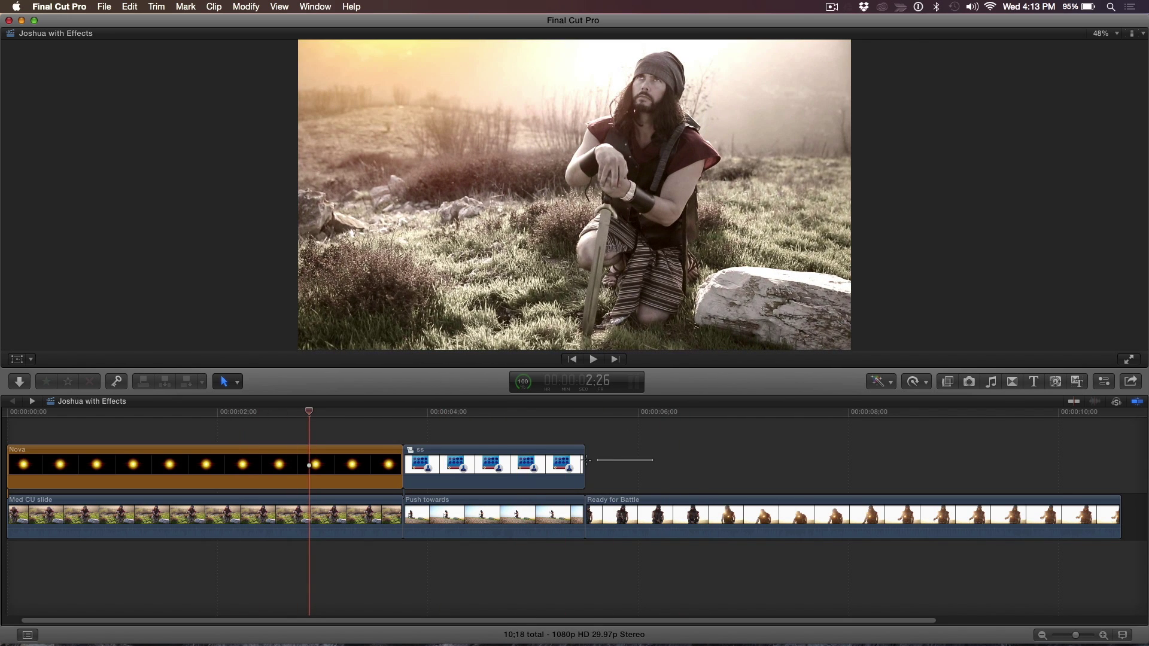
left_click_drag(587, 460, 327, 472)
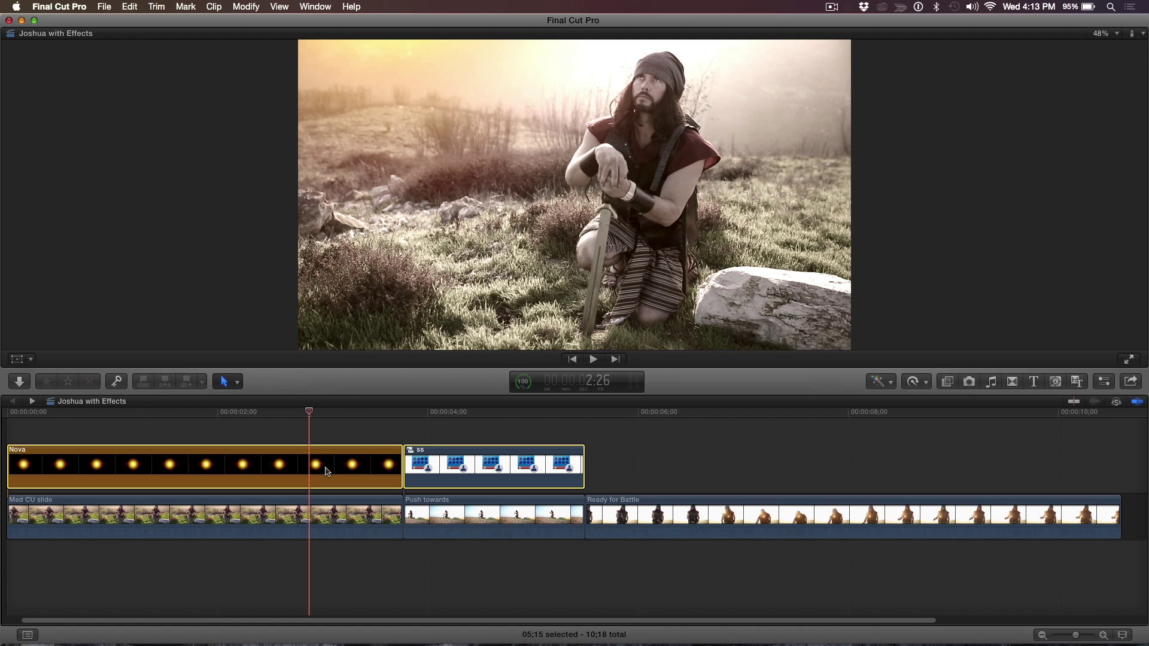
key("v")
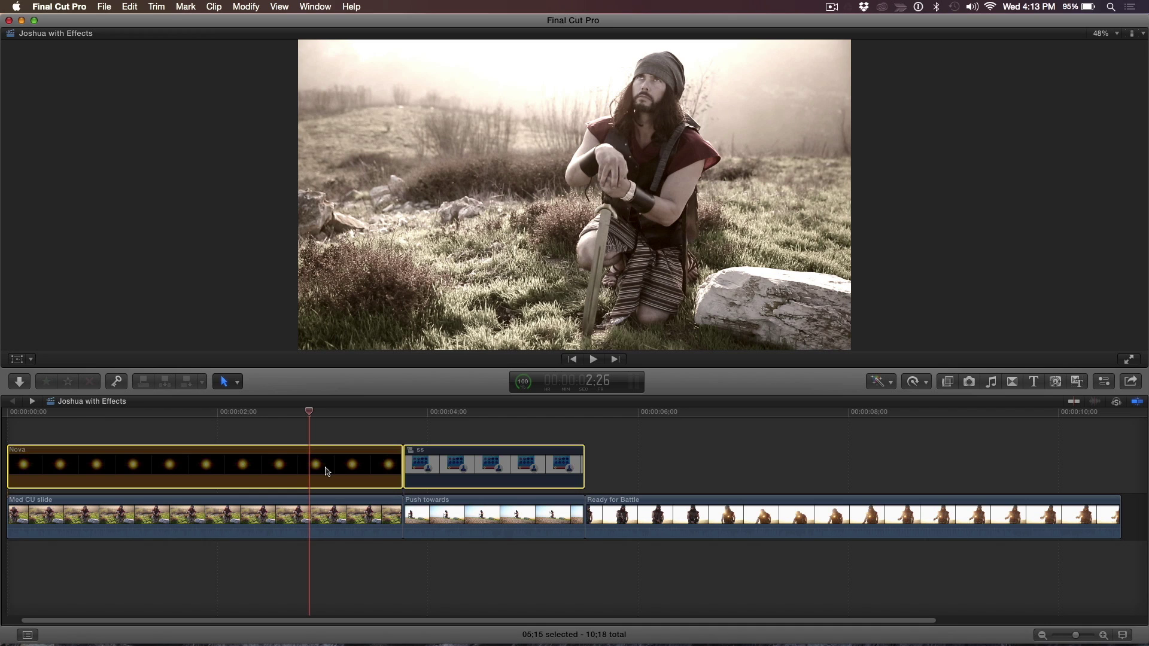
key("v")
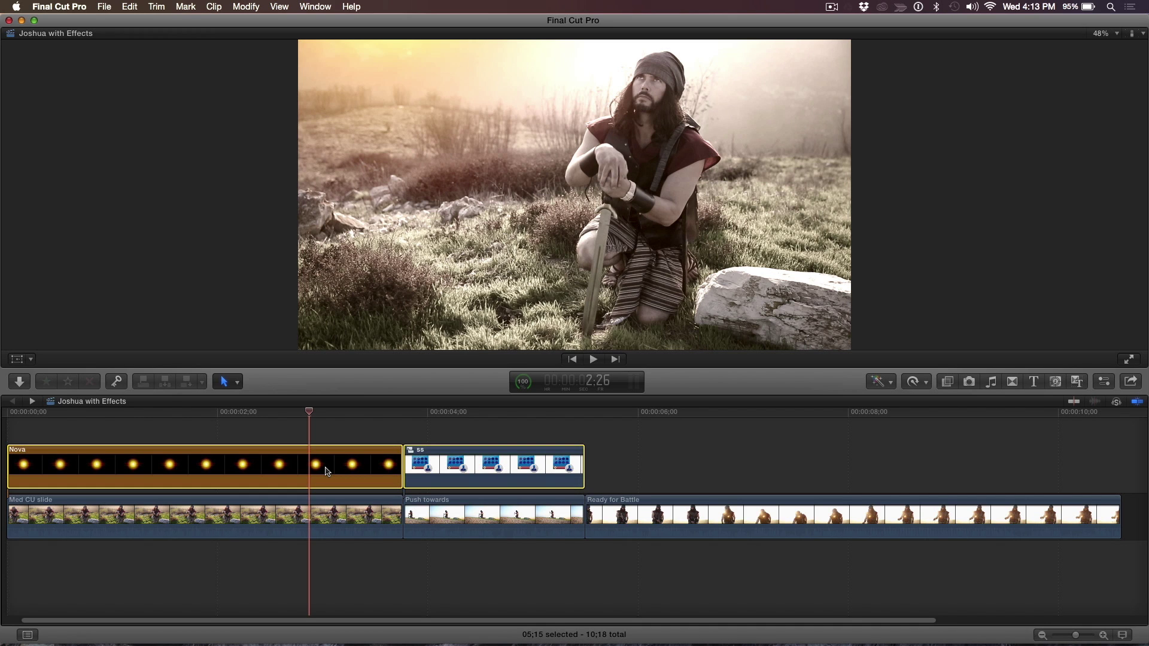
left_click_drag(305, 418, 492, 414)
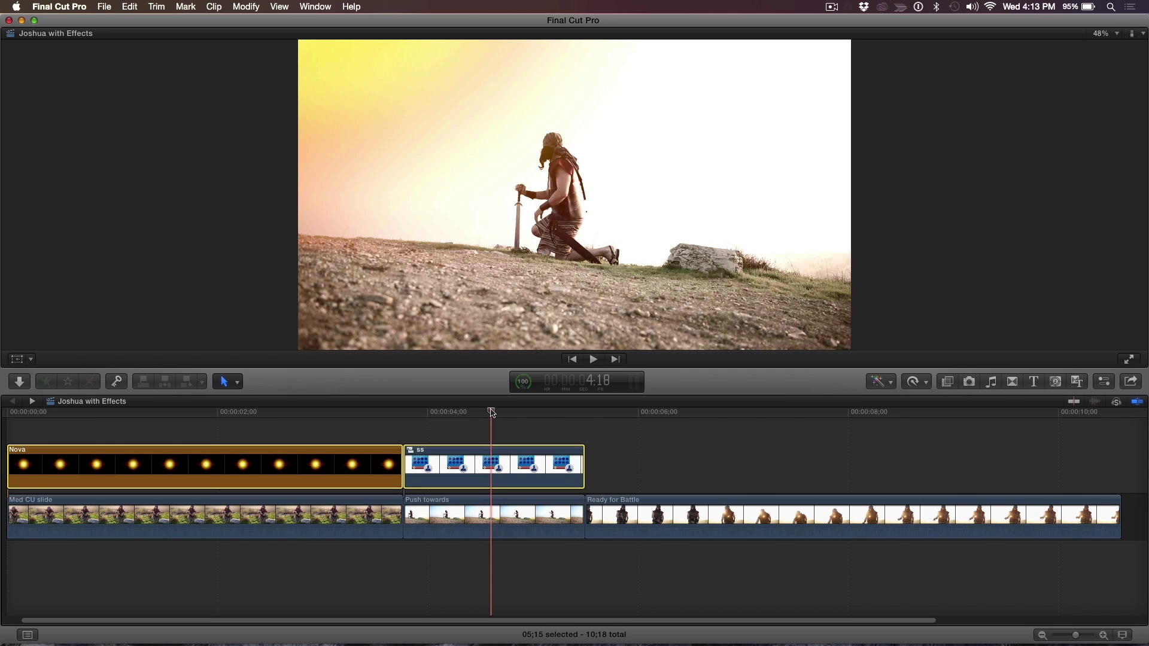
- Look inside the ss compound clip, fitting its contents to the timeline
double_click(459, 459)
left_click(117, 429)
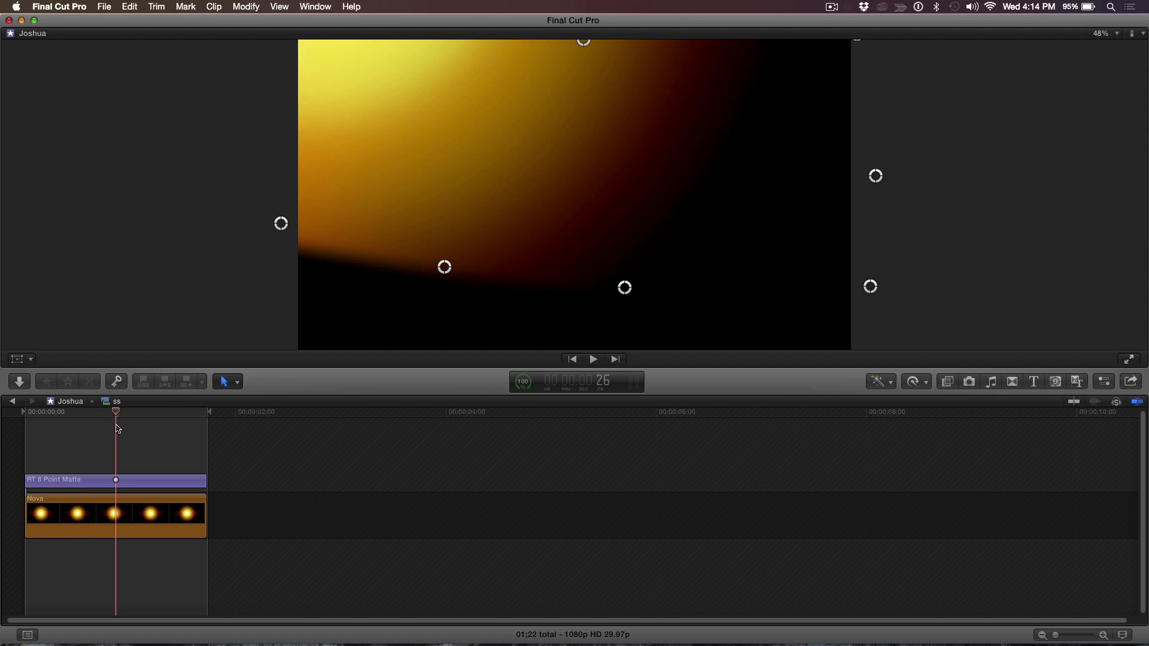
key("shift+z")
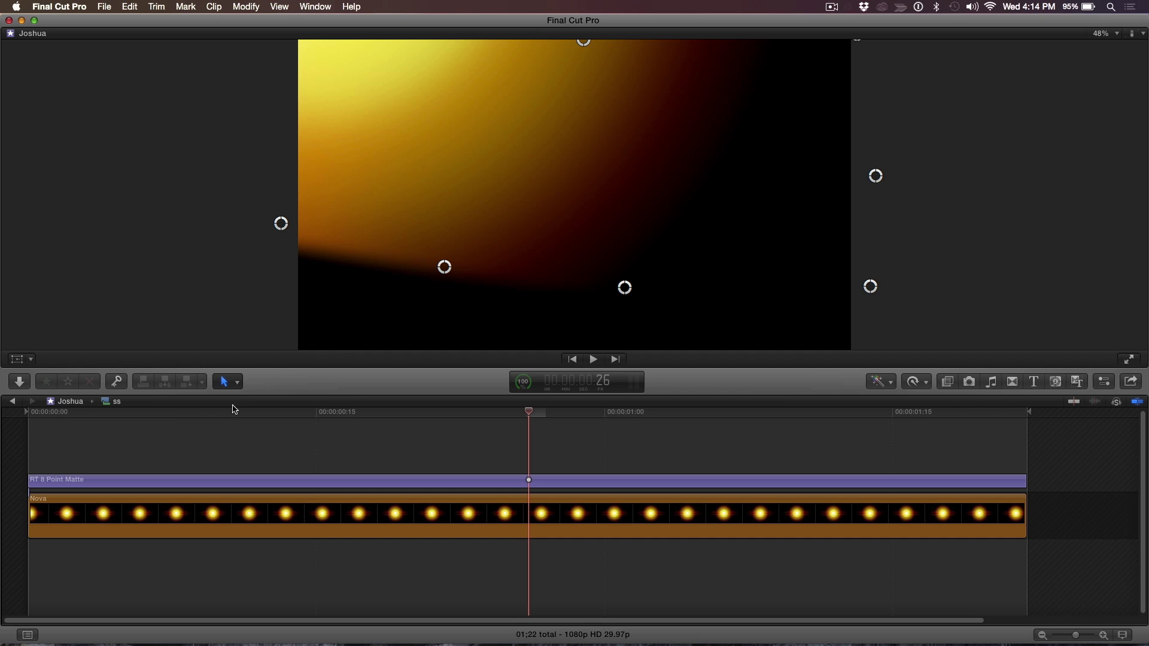
- Return to the Joshua with Effects project and preview into the Ready for Battle shot
left_click(13, 402)
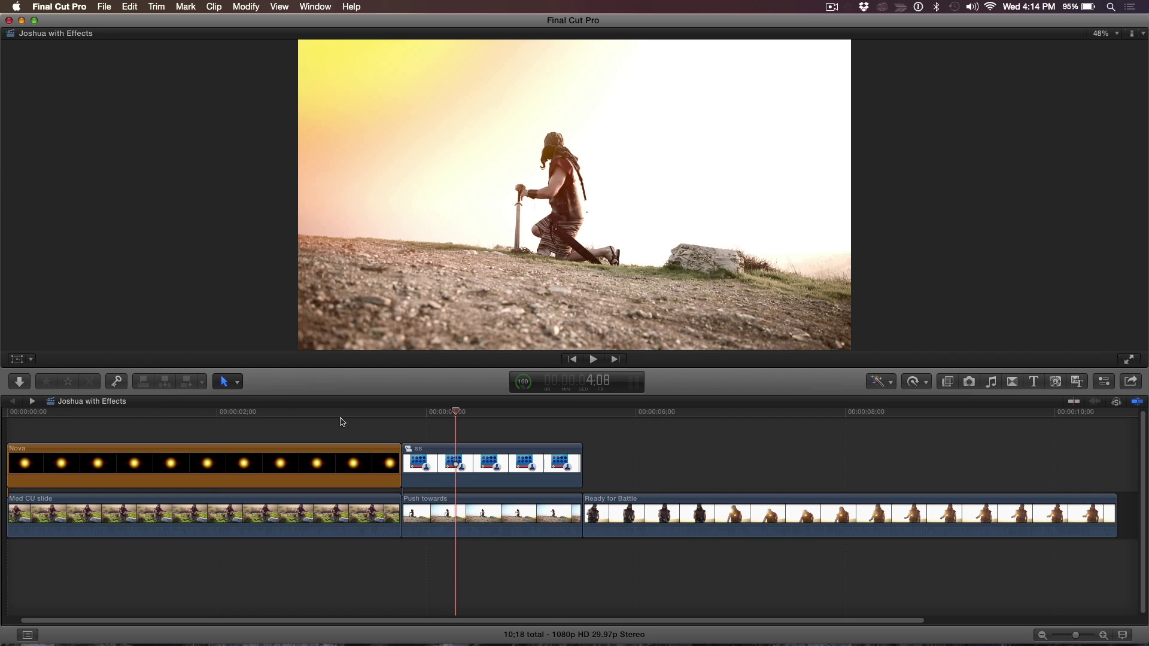
left_click_drag(451, 417, 504, 420)
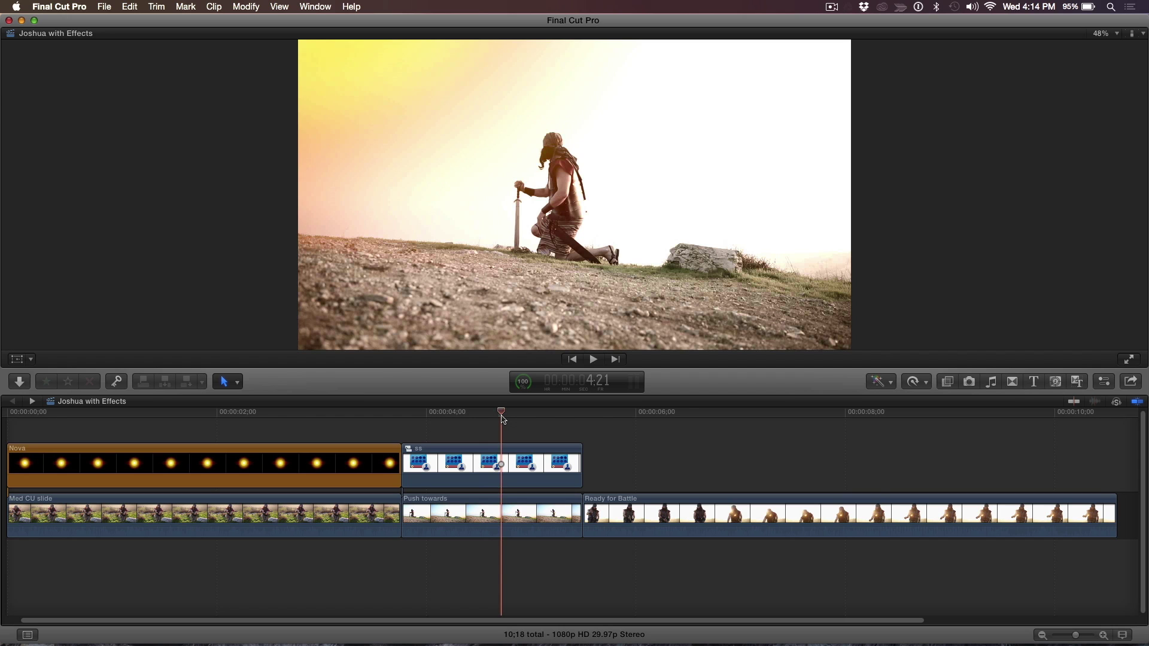
left_click_drag(501, 416, 610, 417)
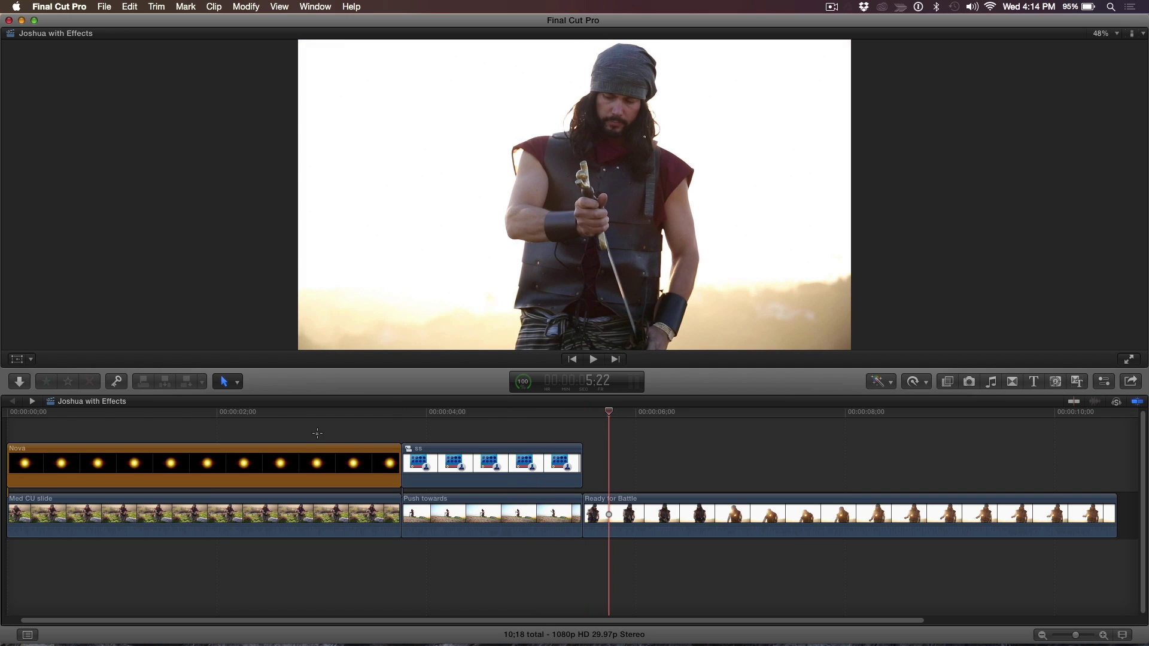
- Combine the four clips before Ready for Battle into a compound clip named 'Josh CC'
left_click_drag(317, 432, 462, 523)
key("alt+g")
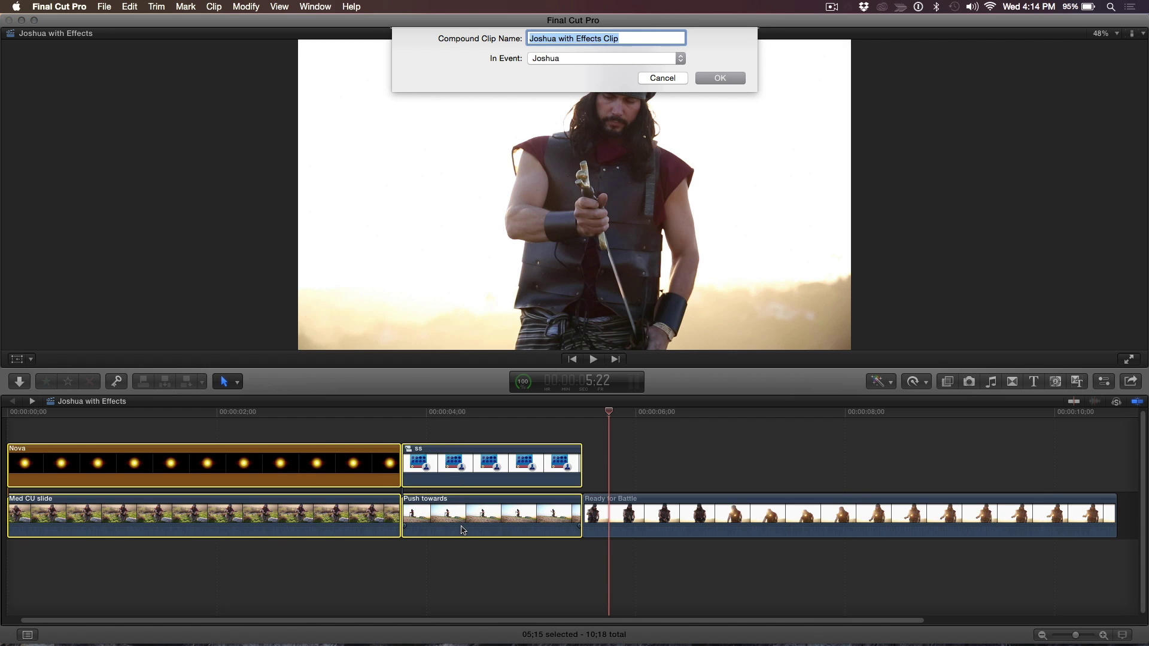
type("Josh CC")
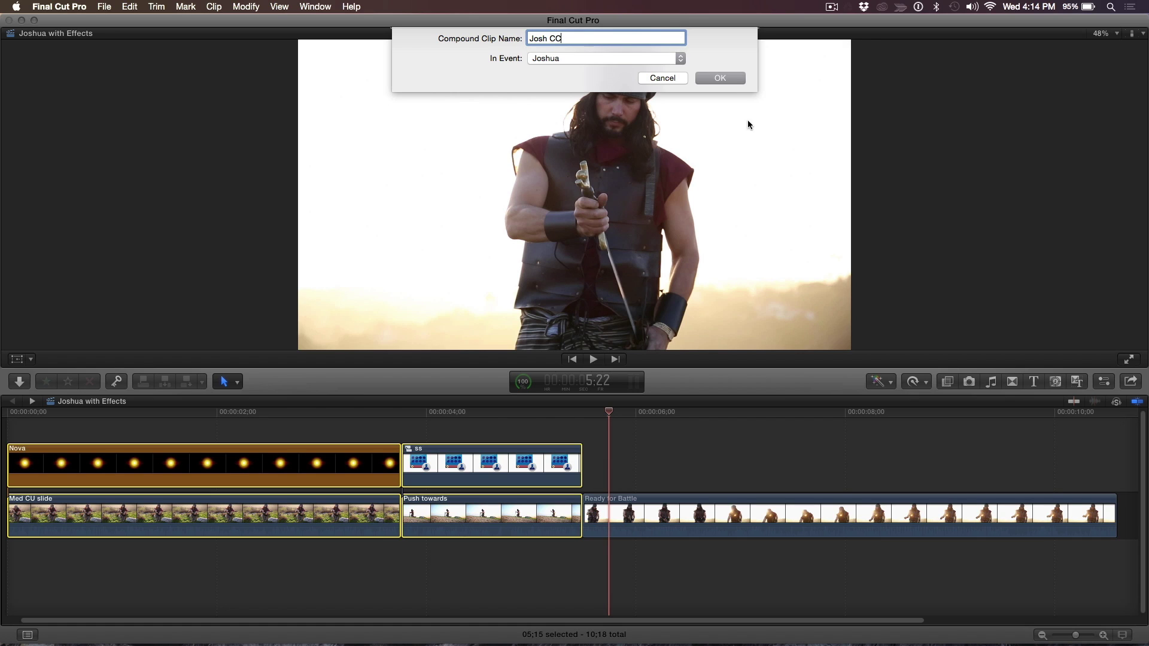
left_click(728, 79)
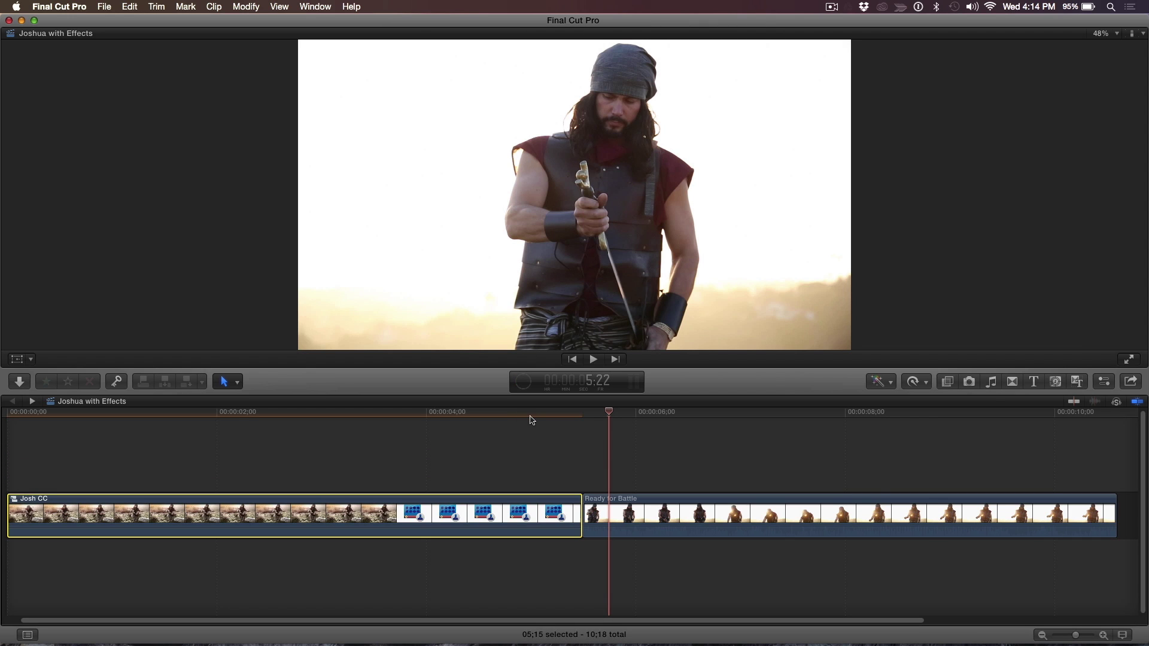
left_click_drag(534, 418, 141, 408)
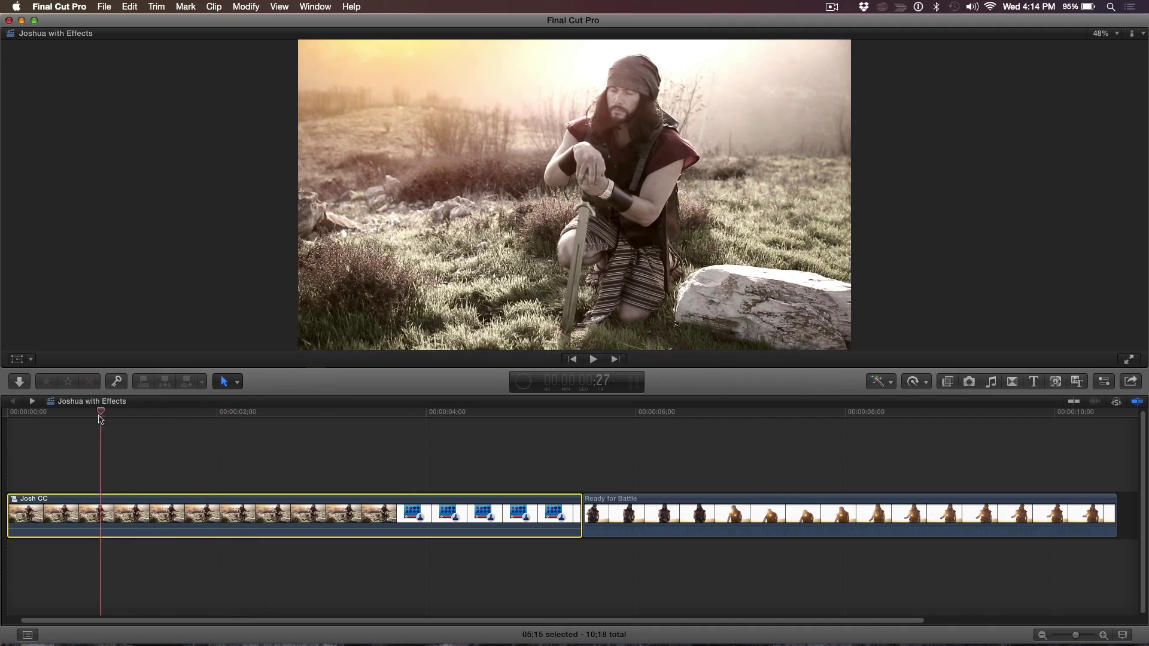
key("space")
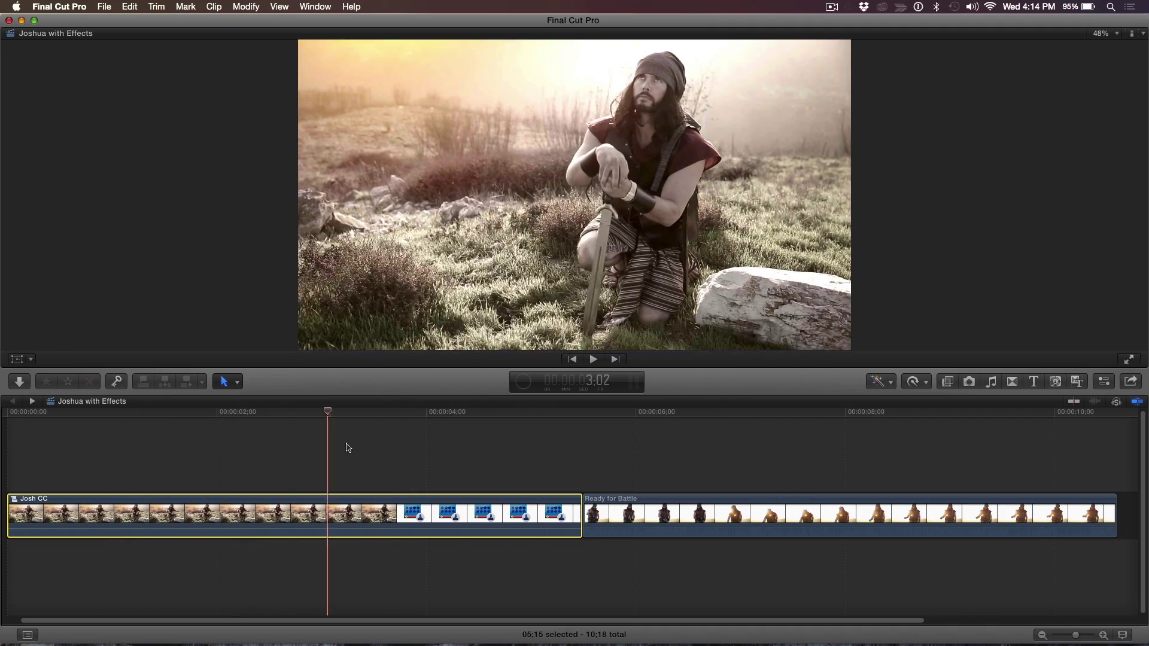
left_click(521, 442)
left_click(556, 459)
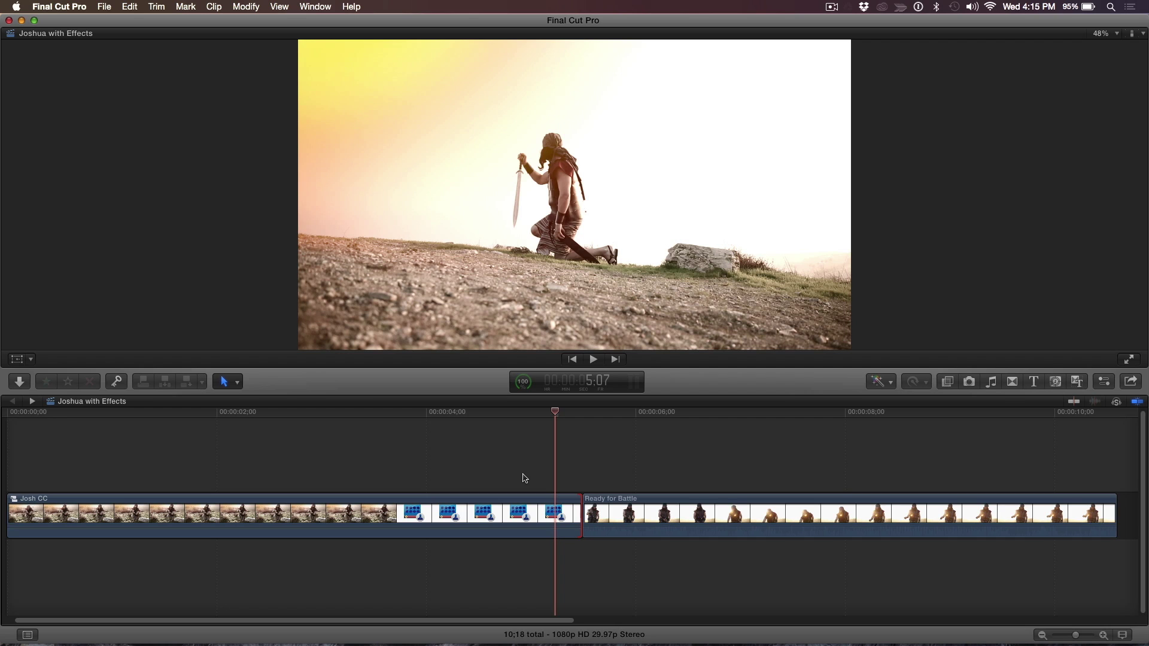
key("super+t")
left_click(507, 435)
- Open the Josh CC compound clip and try dragging Push towards longer
double_click(381, 509)
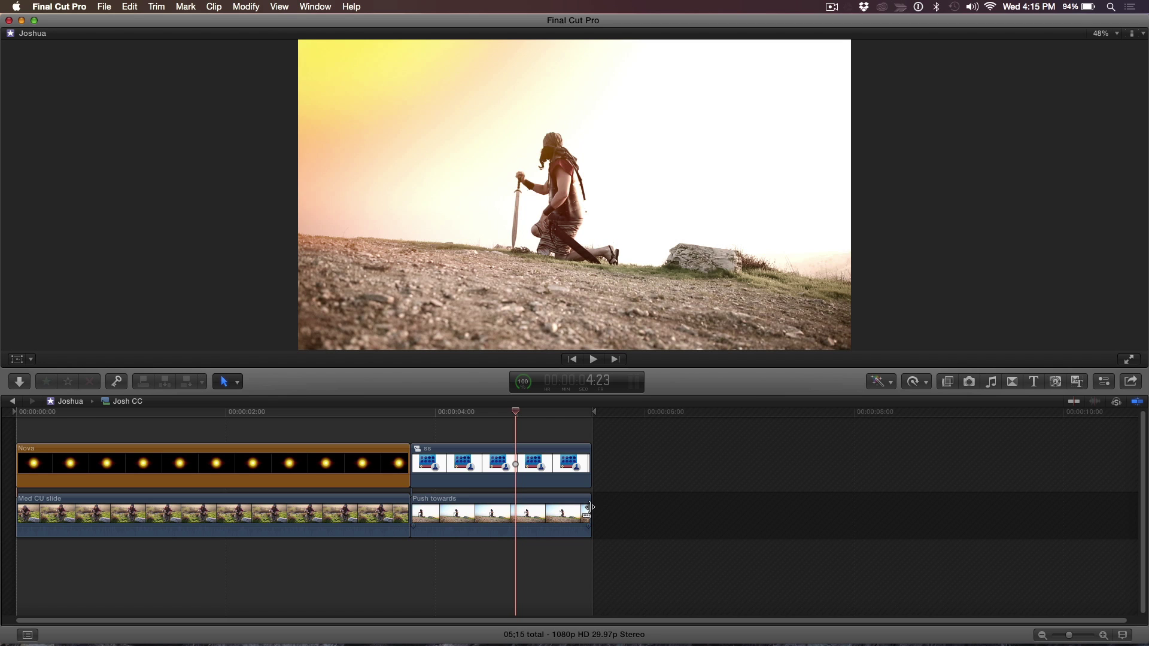
left_click_drag(587, 507, 689, 510)
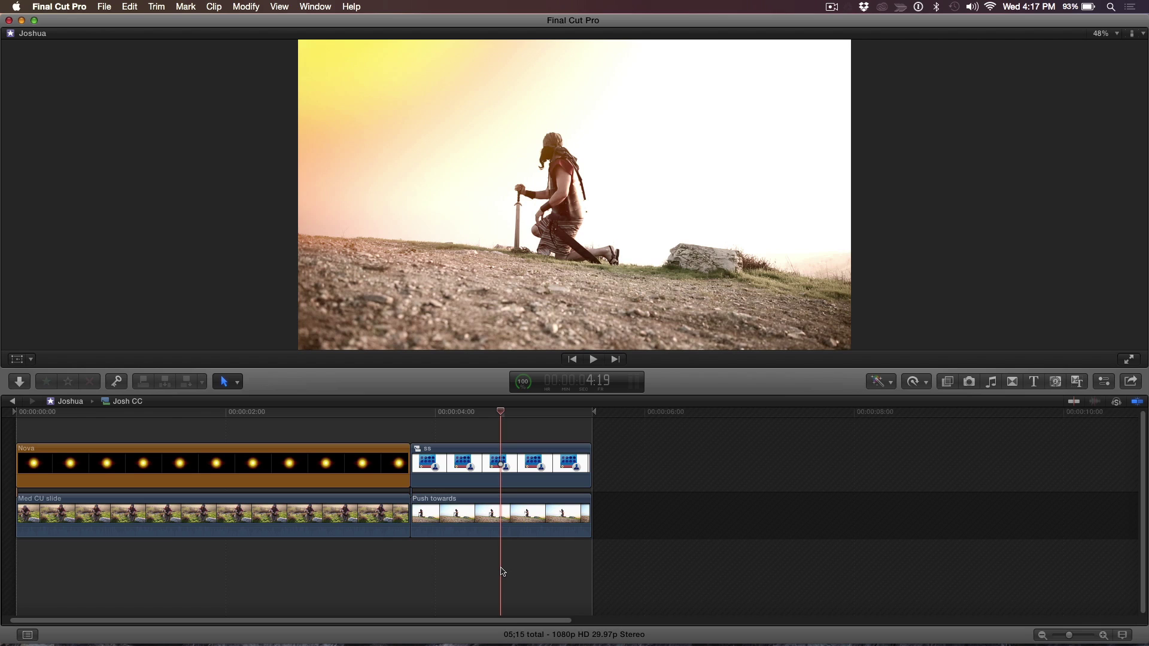
left_click(550, 529)
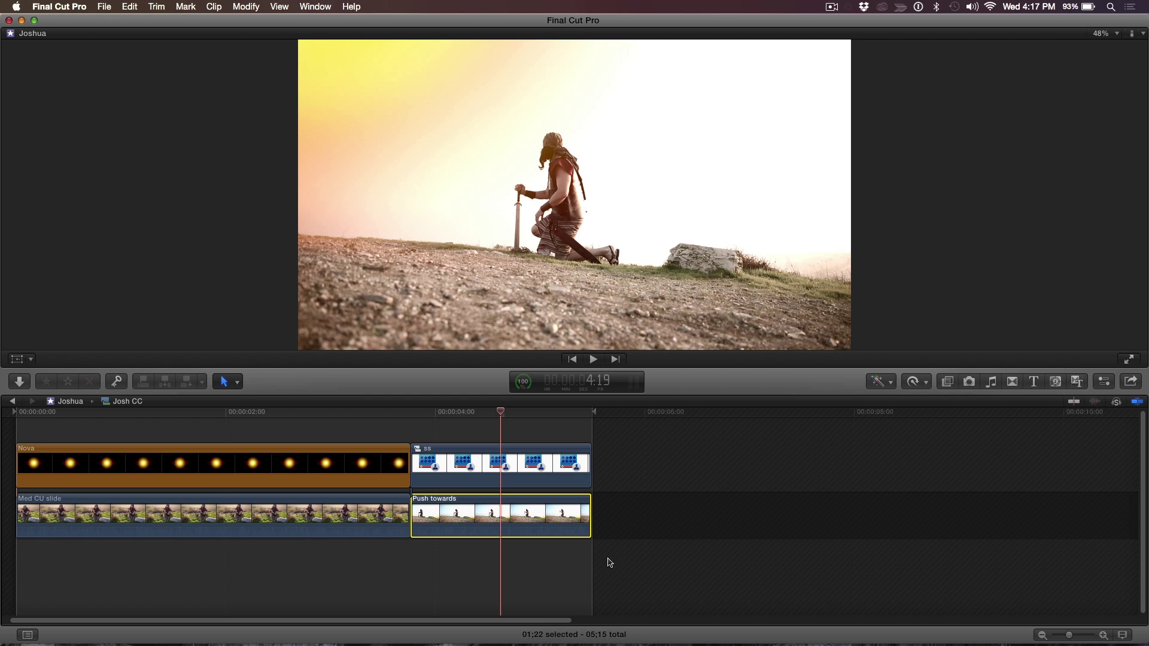
- Set the Push towards clip's duration to 4 seconds, then select the ss clip
mouse_move(590, 522)
left_mouse_down()
mouse_move(691, 524)
mouse_move(591, 522)
left_mouse_up()
key("ctrl+d")
type("110")
key("Return")
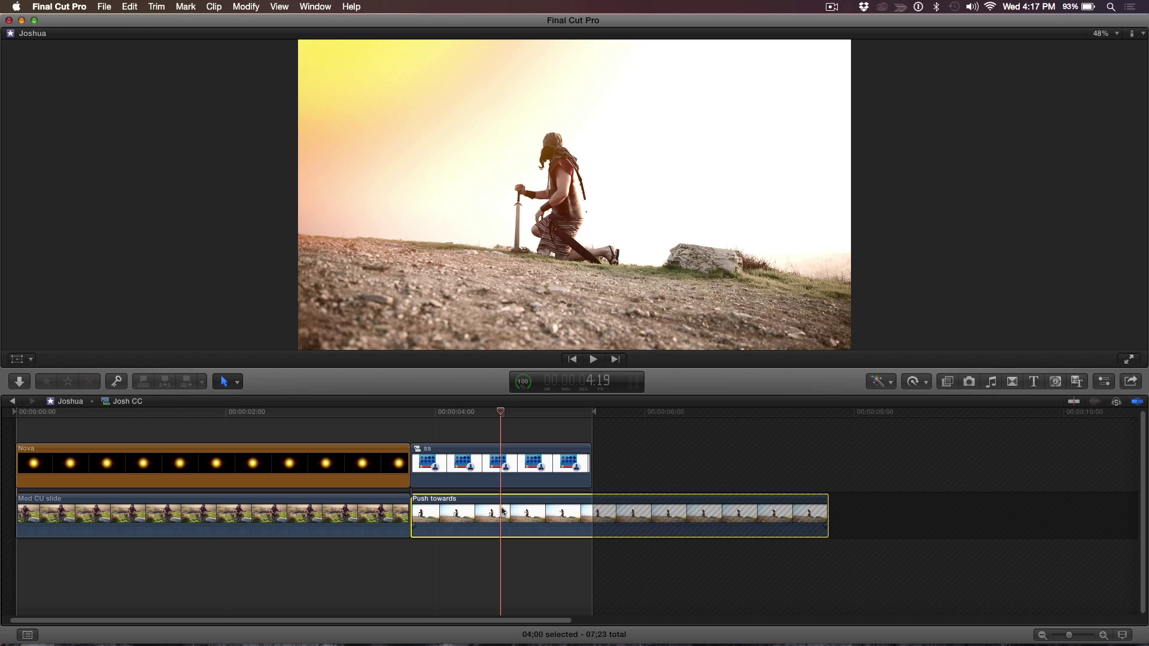
left_click(552, 431)
left_click(568, 477)
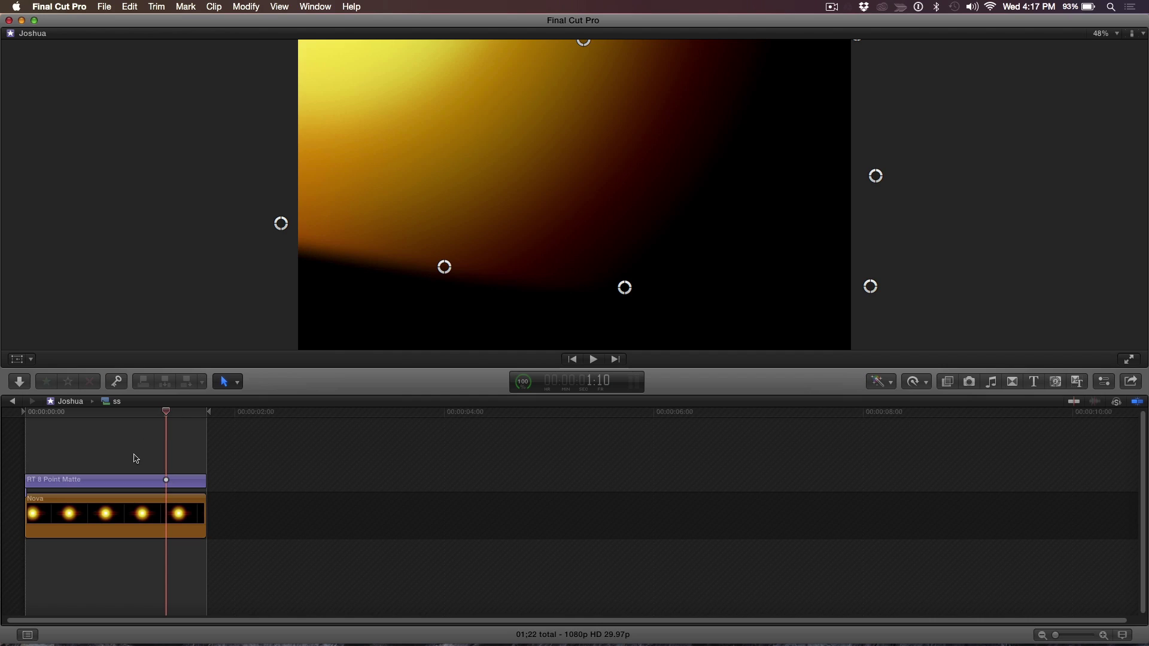
- Set both the RT 8 Point Matte and Nova clips to a 4-second duration
left_click_drag(136, 468, 146, 516)
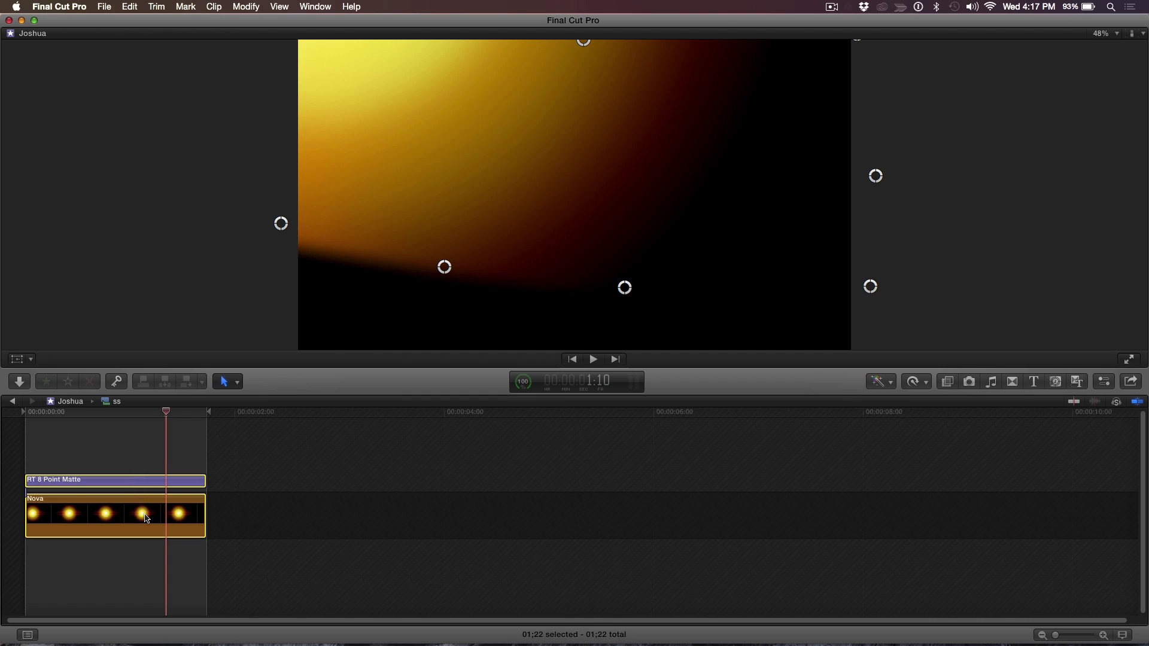
key("ctrl+d")
type("110")
key("Return")
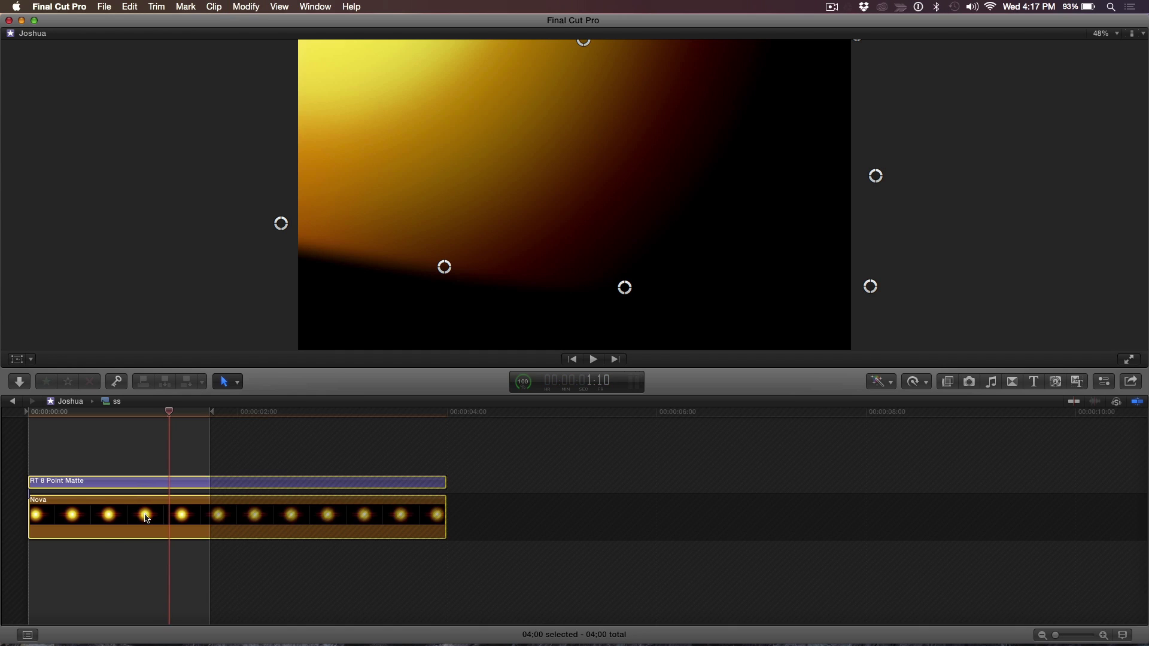
- Back in Josh CC, stretch ss to end with Push towards, then return to the project
left_click(13, 402)
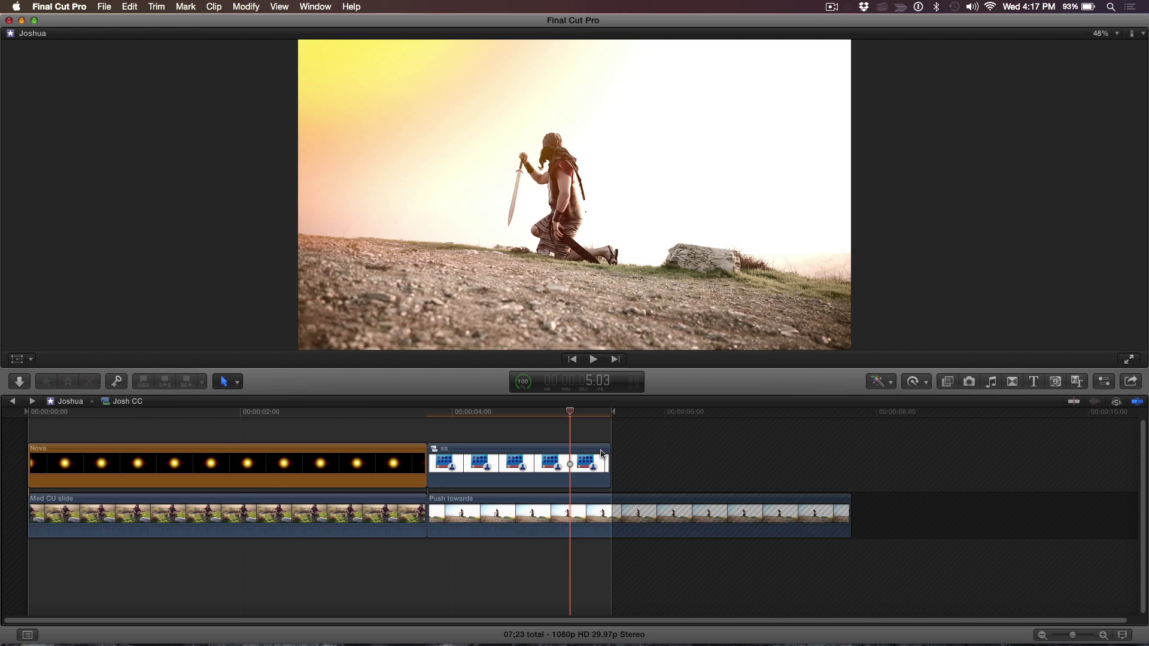
left_click_drag(609, 458, 855, 465)
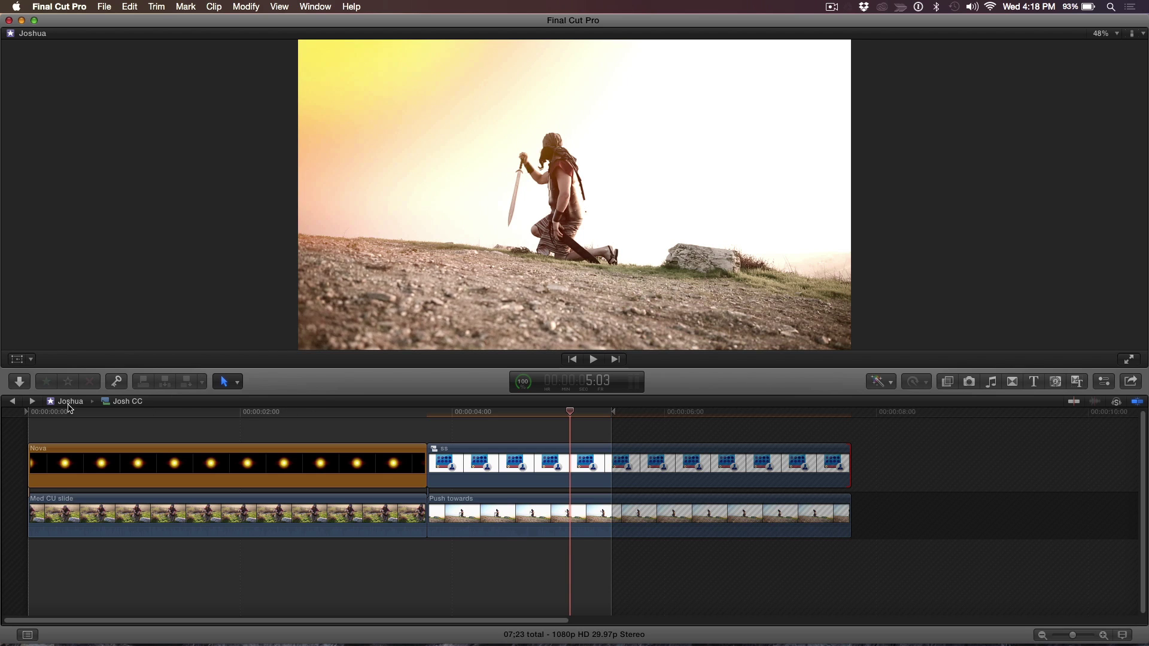
left_click(14, 402)
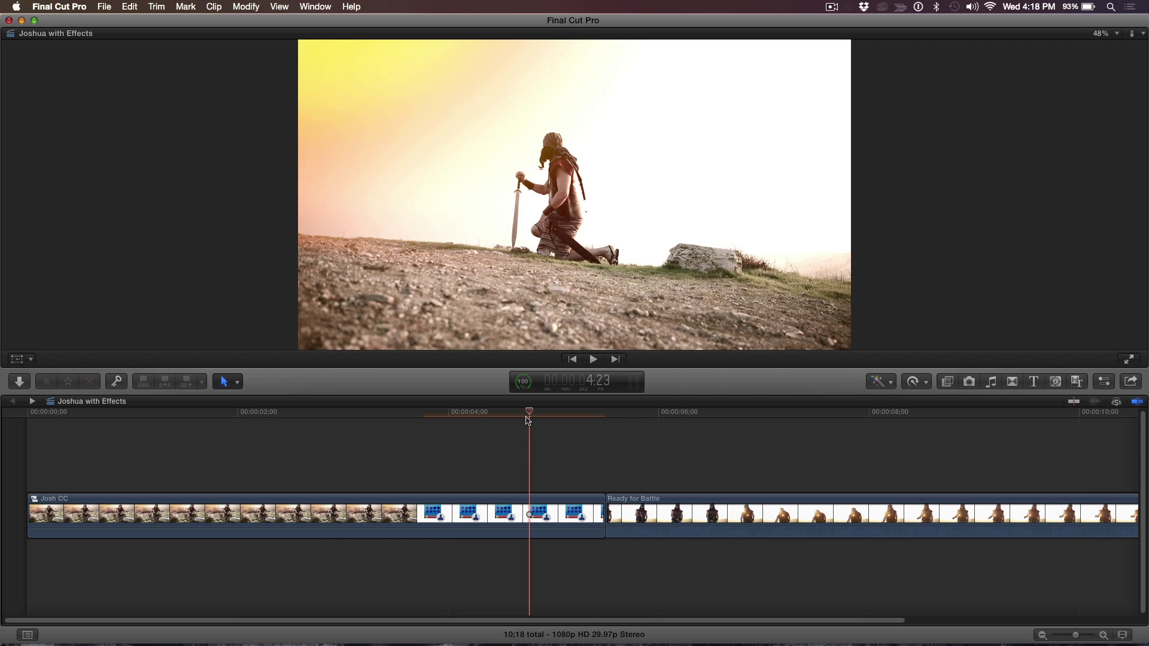
- Add a cross dissolve at the Josh CC / Ready for Battle cut and preview it
left_click_drag(528, 421, 587, 465)
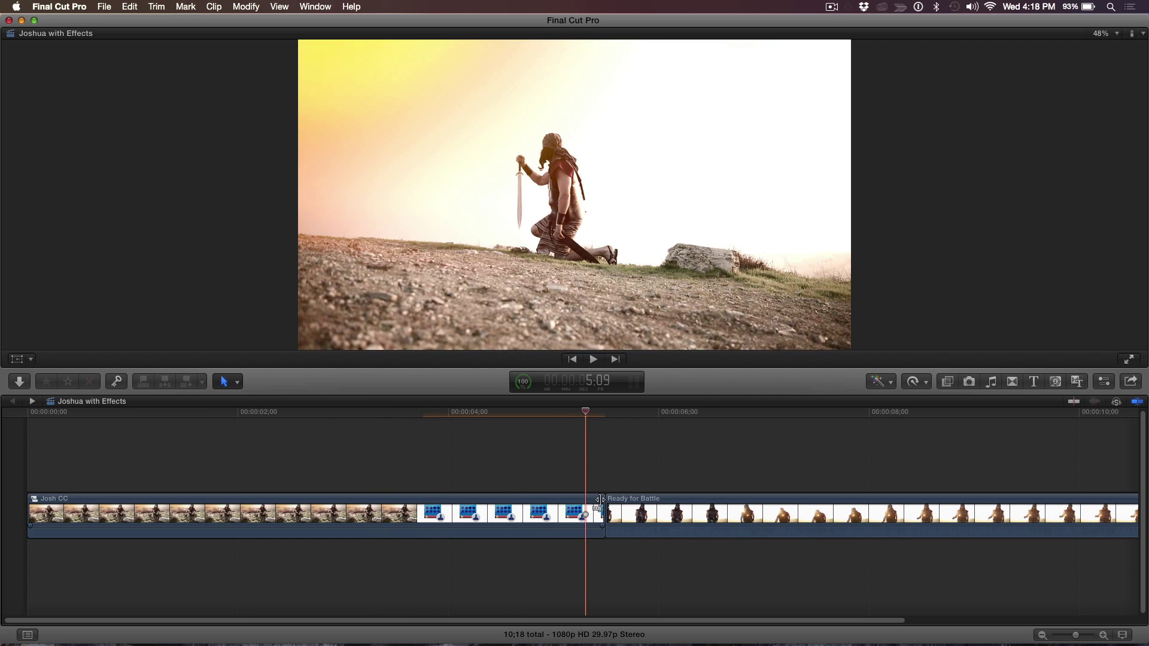
left_click(599, 500)
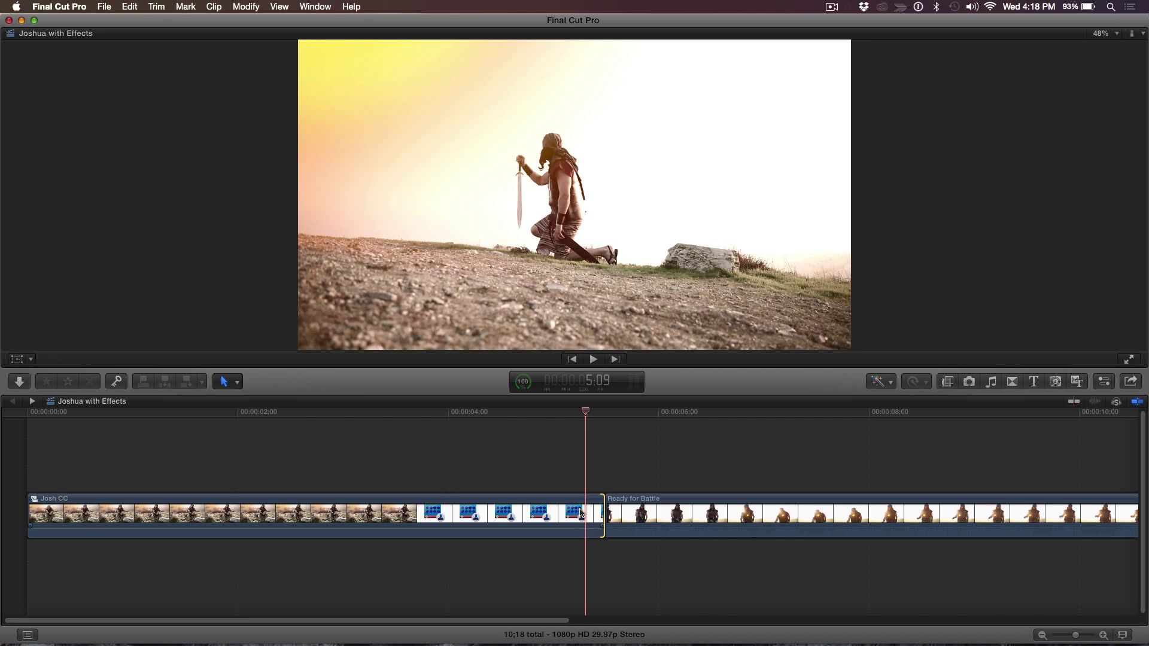
key("super+t")
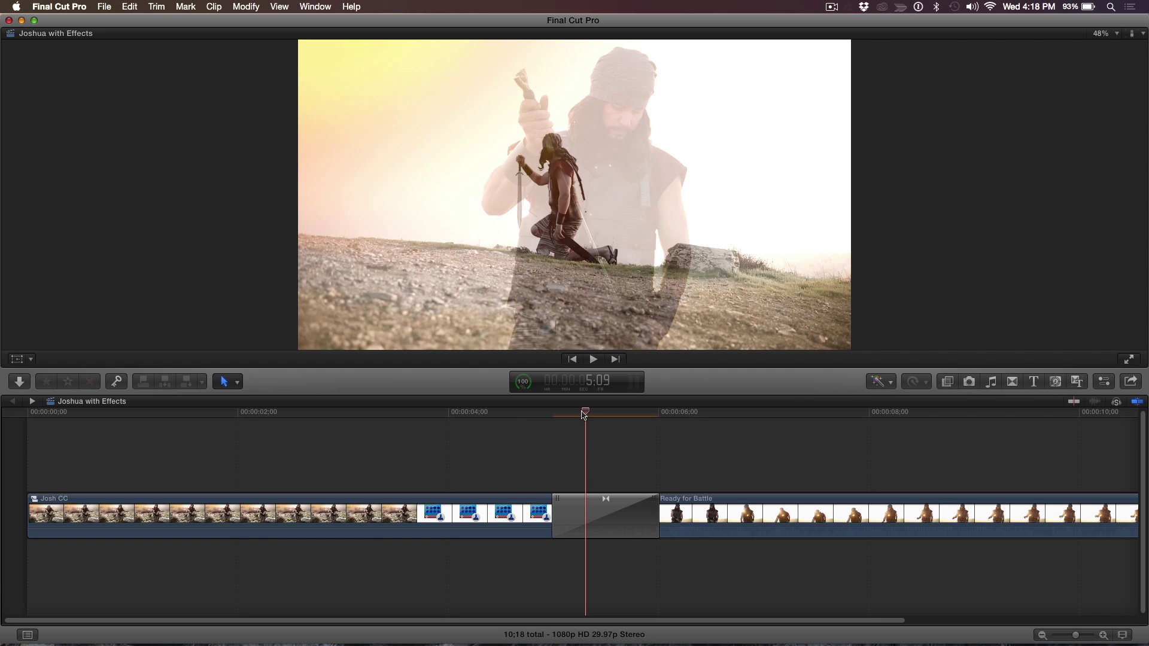
left_click_drag(586, 417, 400, 429)
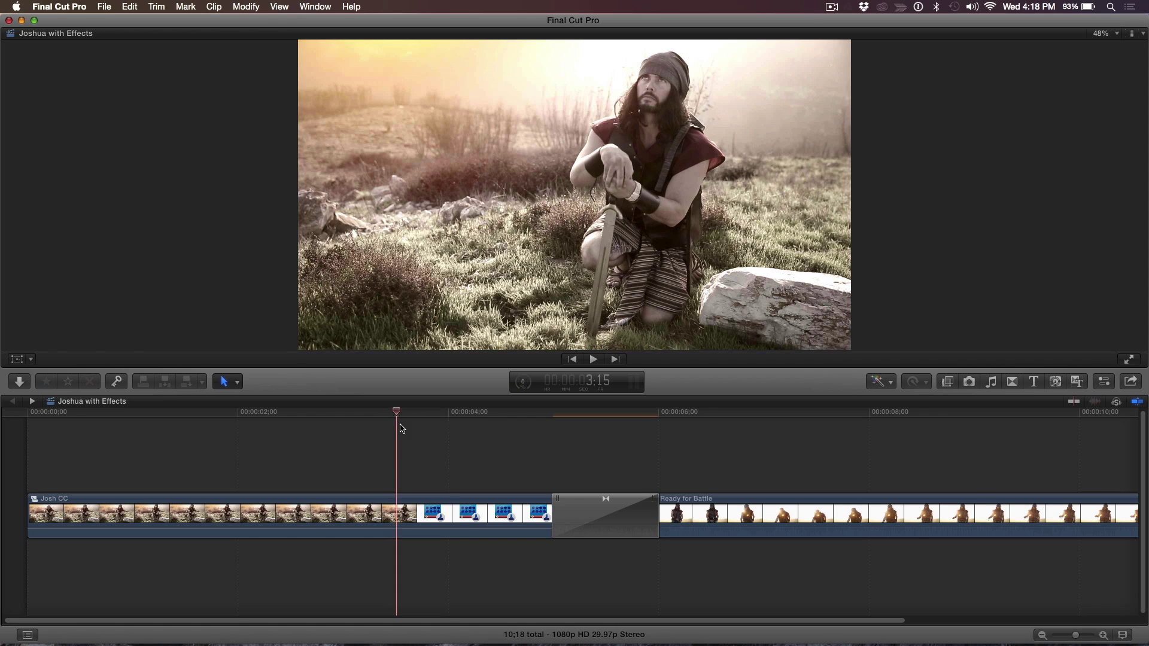